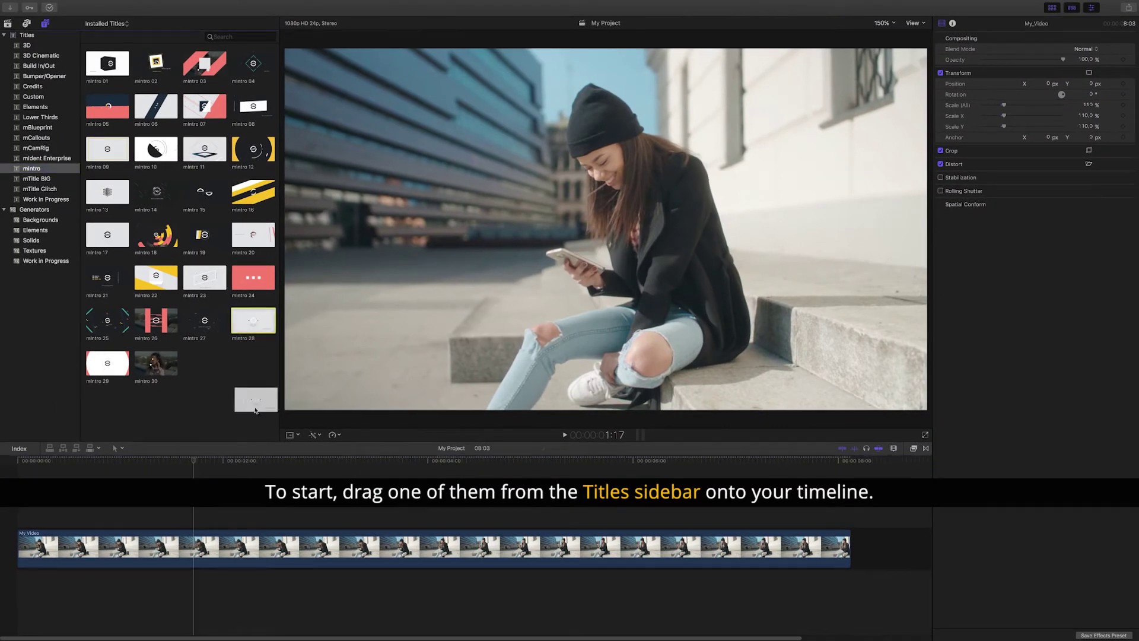
Step: Add the mintro 28 title above the footage, lengthen it, and set Mode to Logo
left_click_drag(252, 320, 81, 521)
left_click_drag(575, 522, 728, 524)
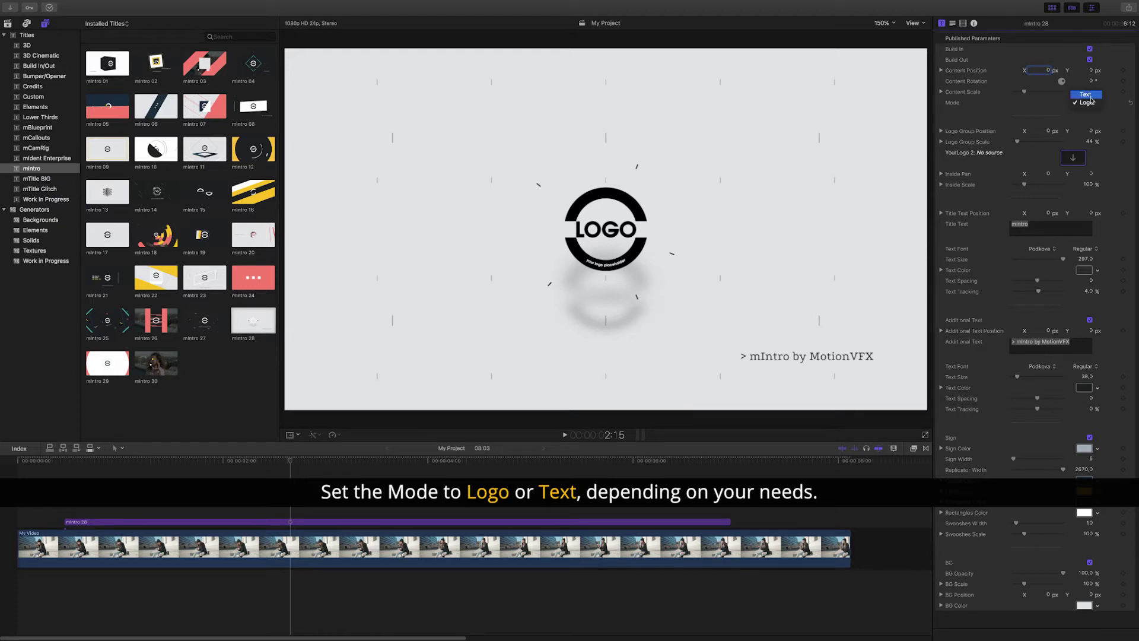
left_click(1091, 101)
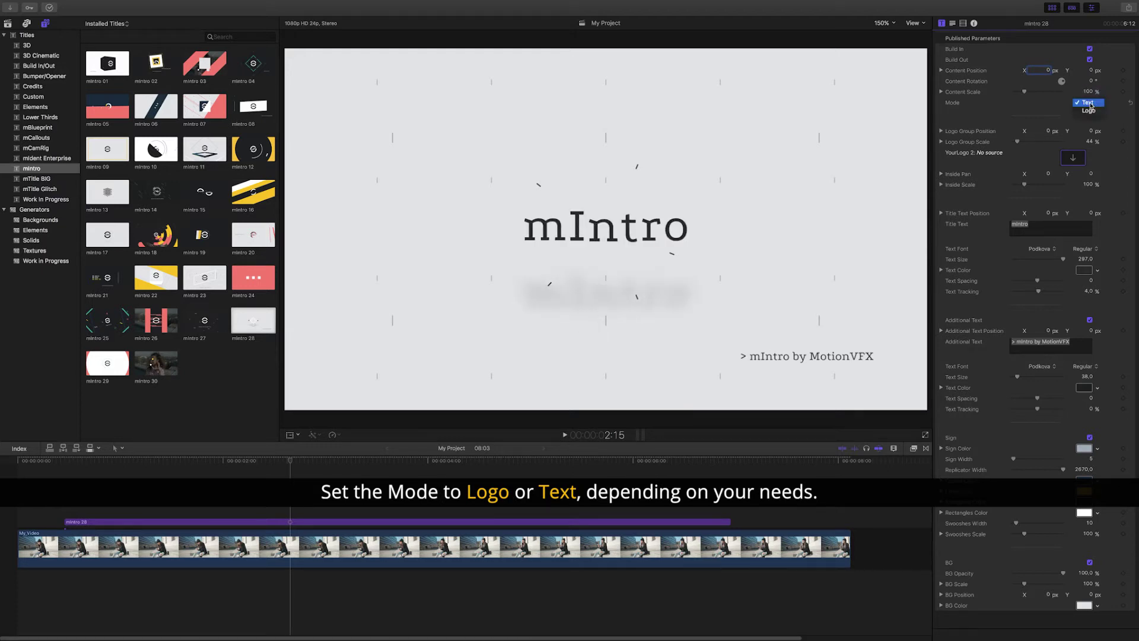
left_click(1088, 110)
Step: Apply logo14 as the title's logo image and make the background colour dark
left_click(1079, 161)
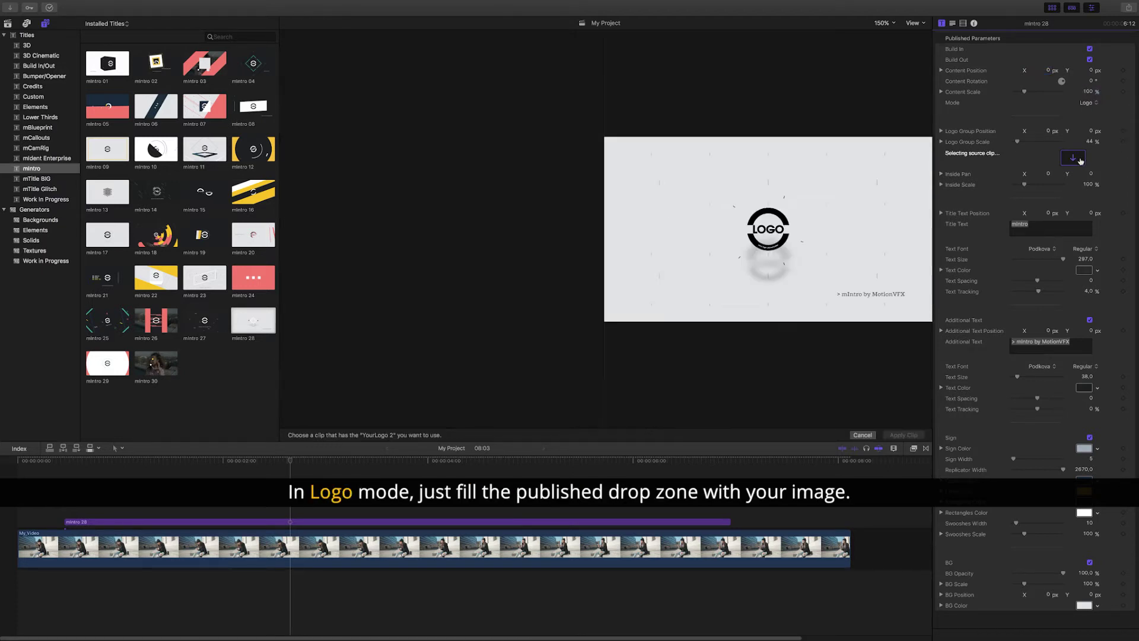
left_click(7, 23)
left_click(105, 213)
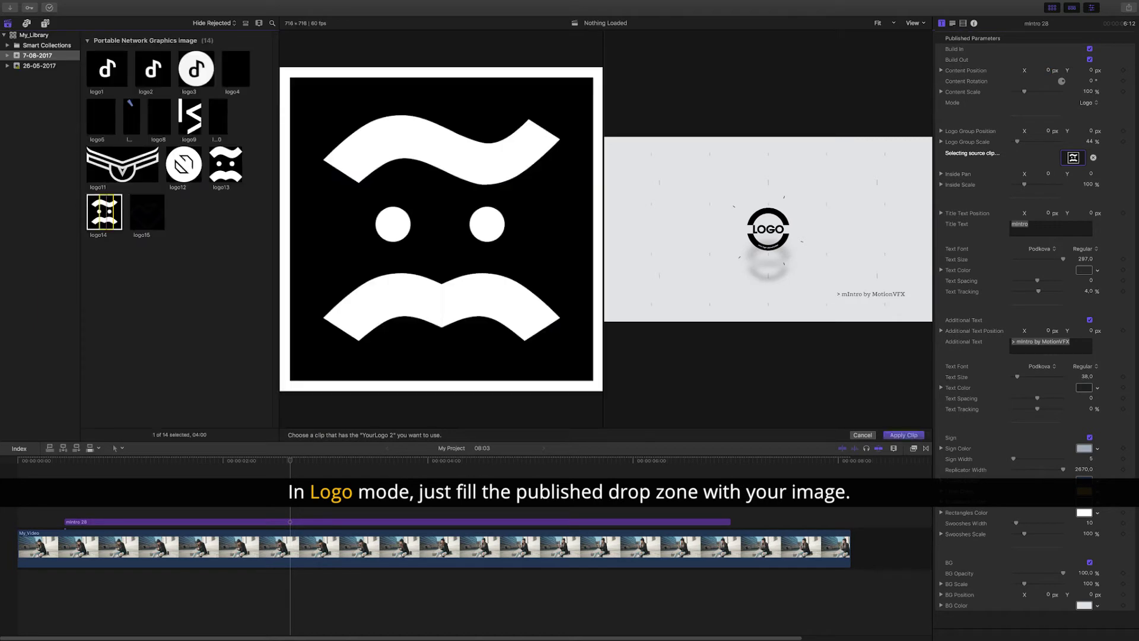
left_click(903, 435)
left_click(1084, 605)
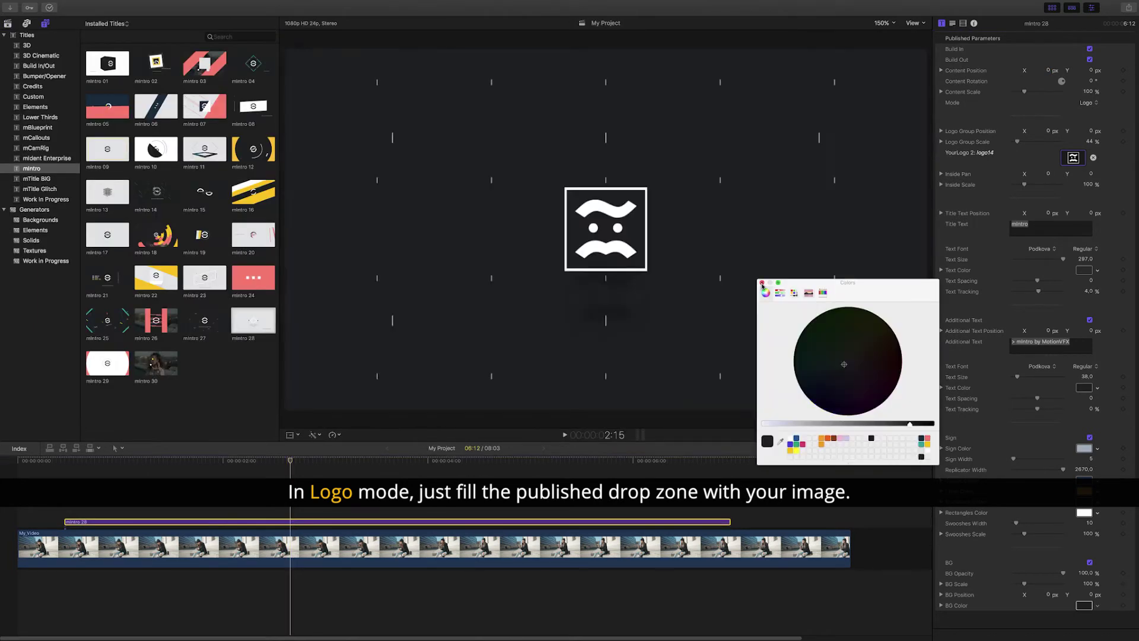
Step: Make the '> Let's have fun!' subtitle white and increase its text size
left_click(1084, 388)
left_click(857, 364)
type("> Let's have fun!")
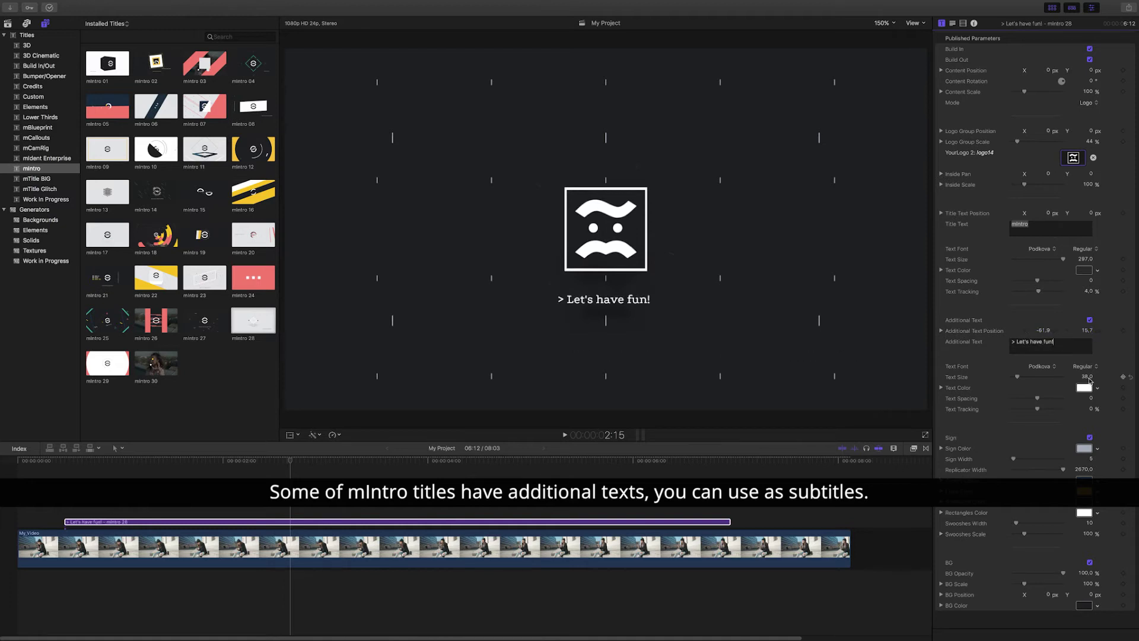
left_click_drag(1088, 378, 1113, 378)
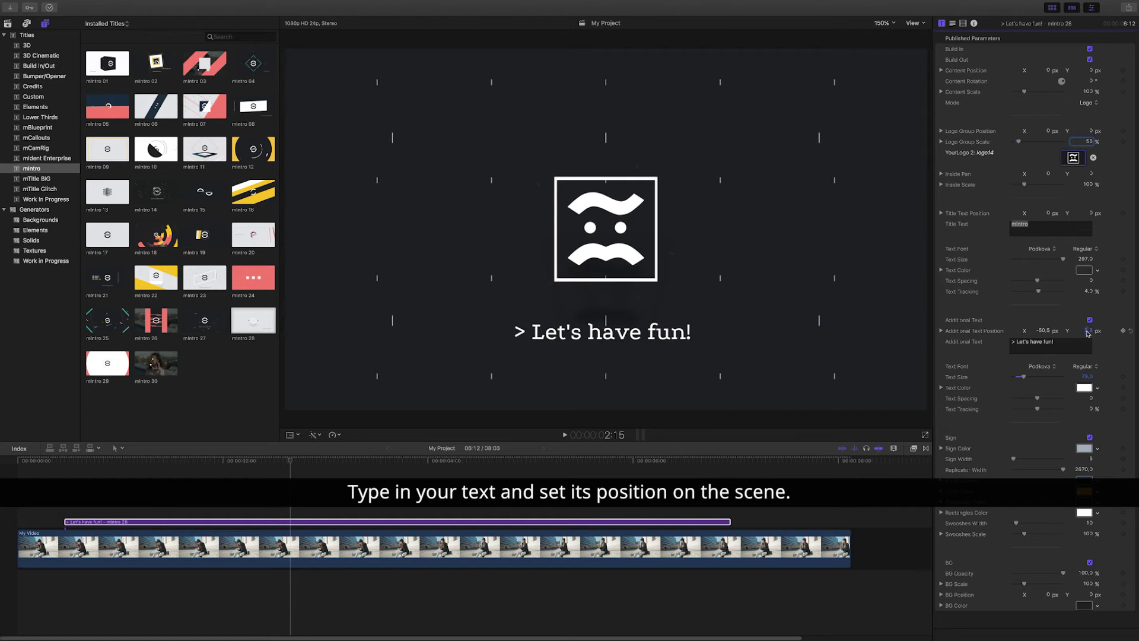
Step: Set the sign marker colour to yellow and preview the intro animation
left_click(1081, 447)
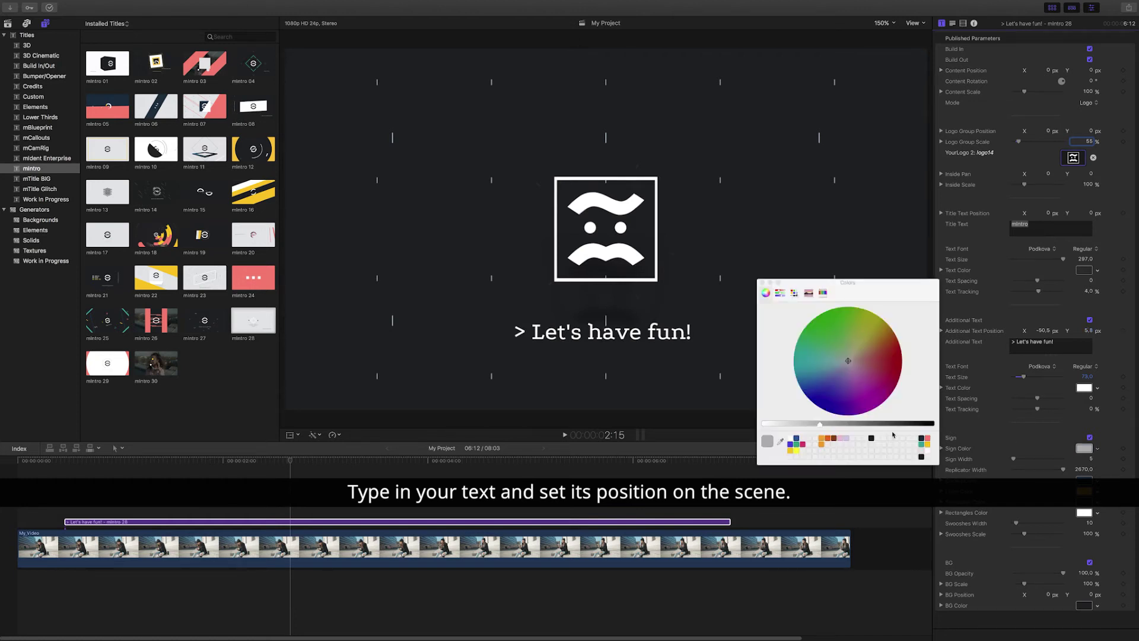
left_click(885, 322)
left_click(759, 282)
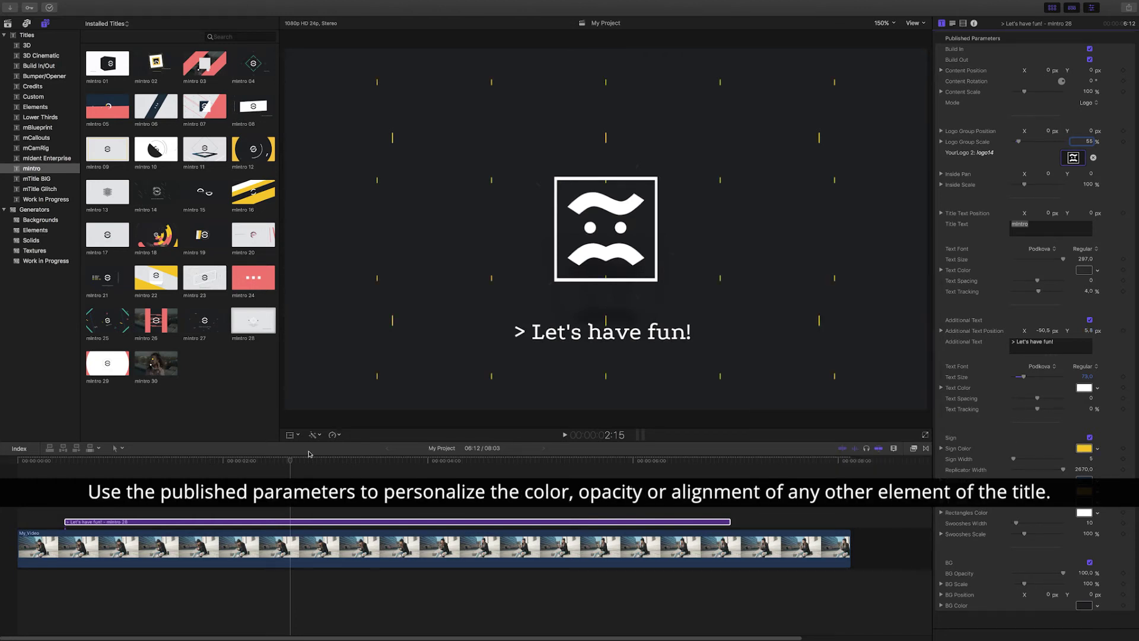
key("j")
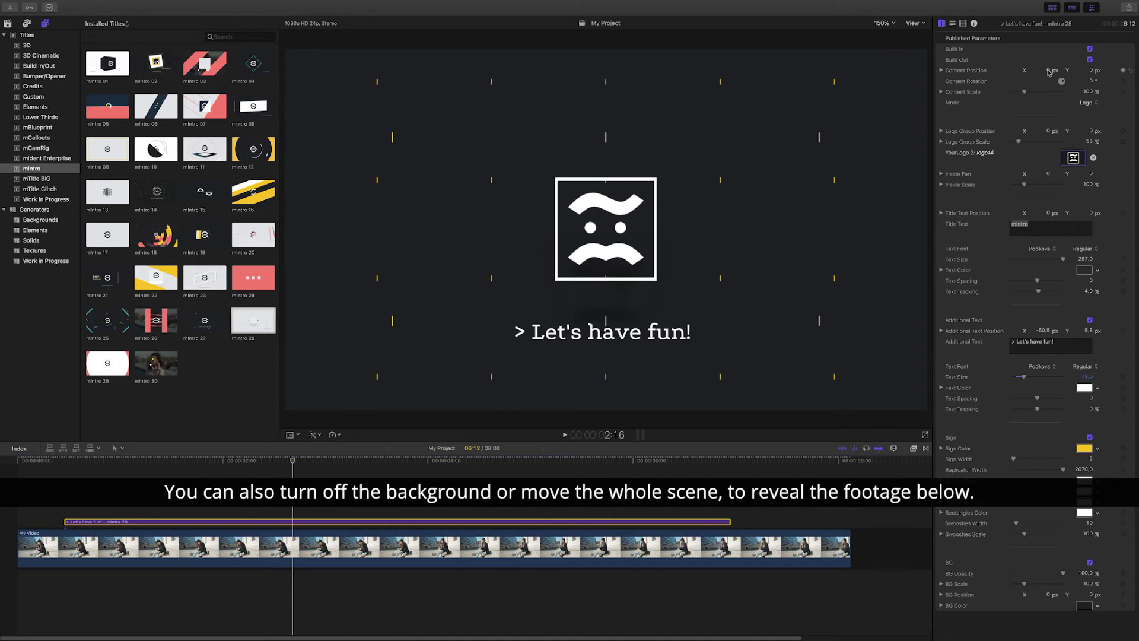
Step: Shift the title scene left and narrow the background X scale to about 28.71%
left_click_drag(1048, 71, 1052, 72)
left_click(941, 584)
left_click_drag(1024, 594, 1016, 594)
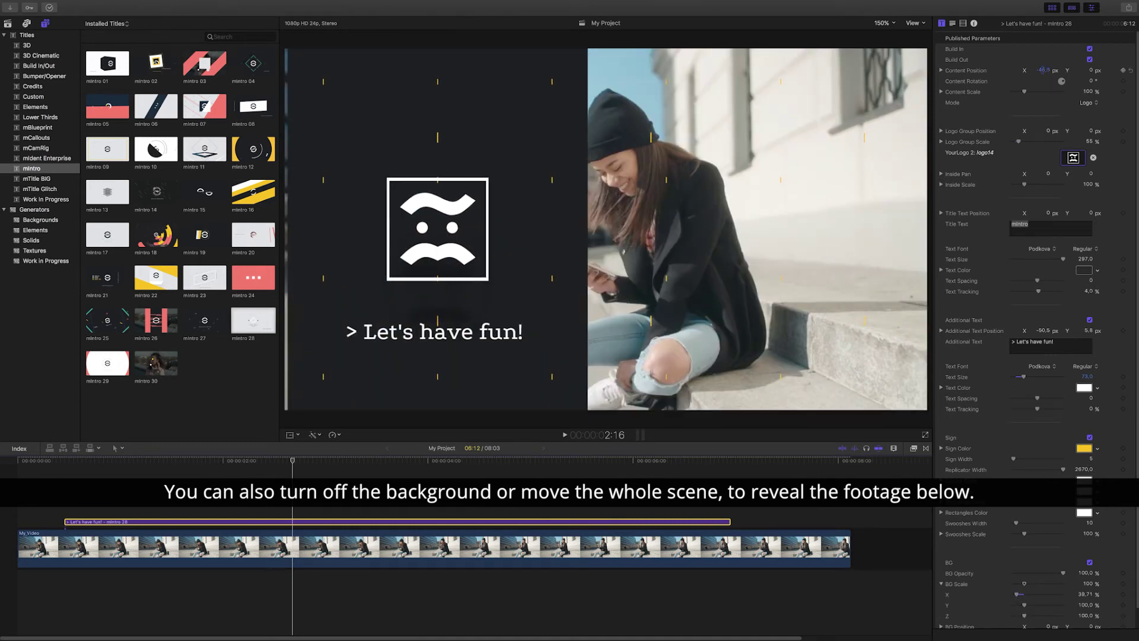
left_click_drag(1043, 70, 1037, 70)
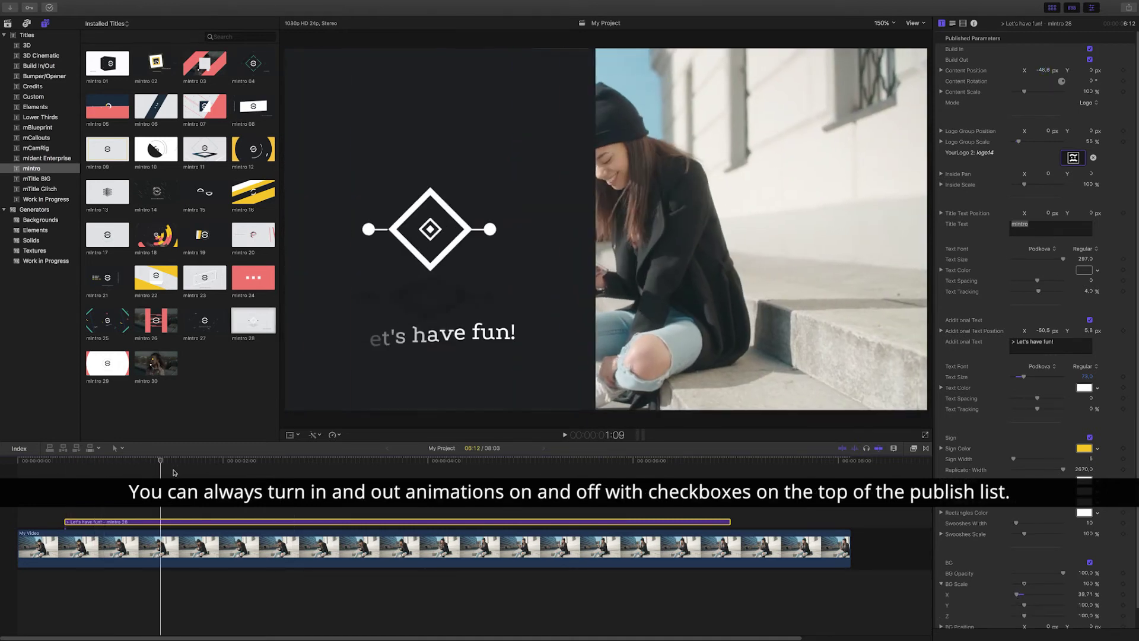
key("Home")
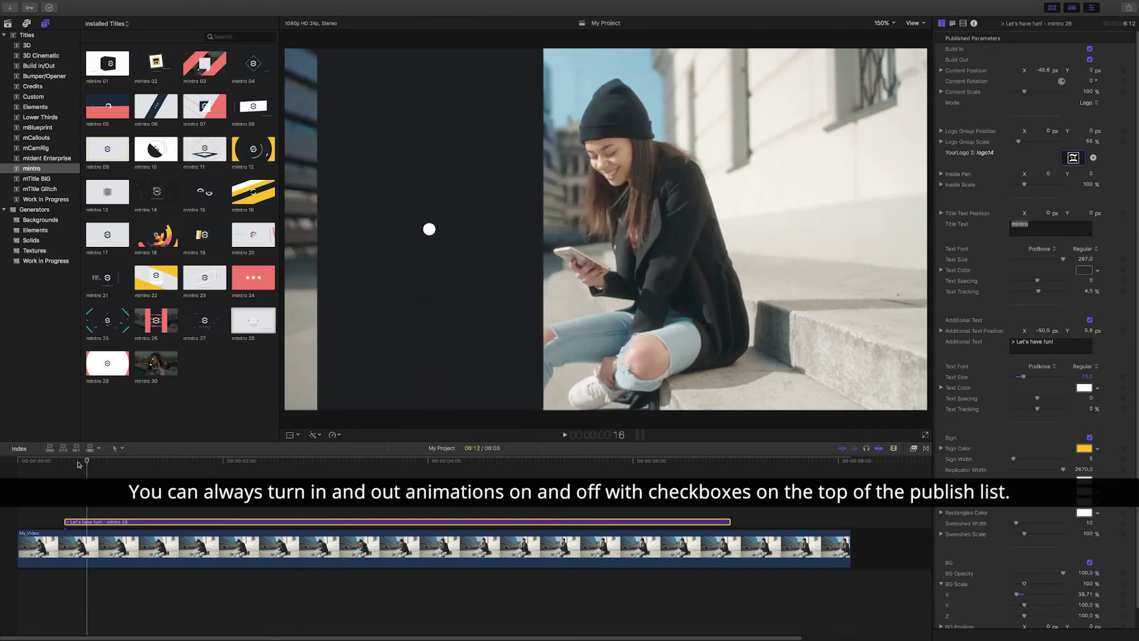
left_click(1090, 51)
left_click(1090, 50)
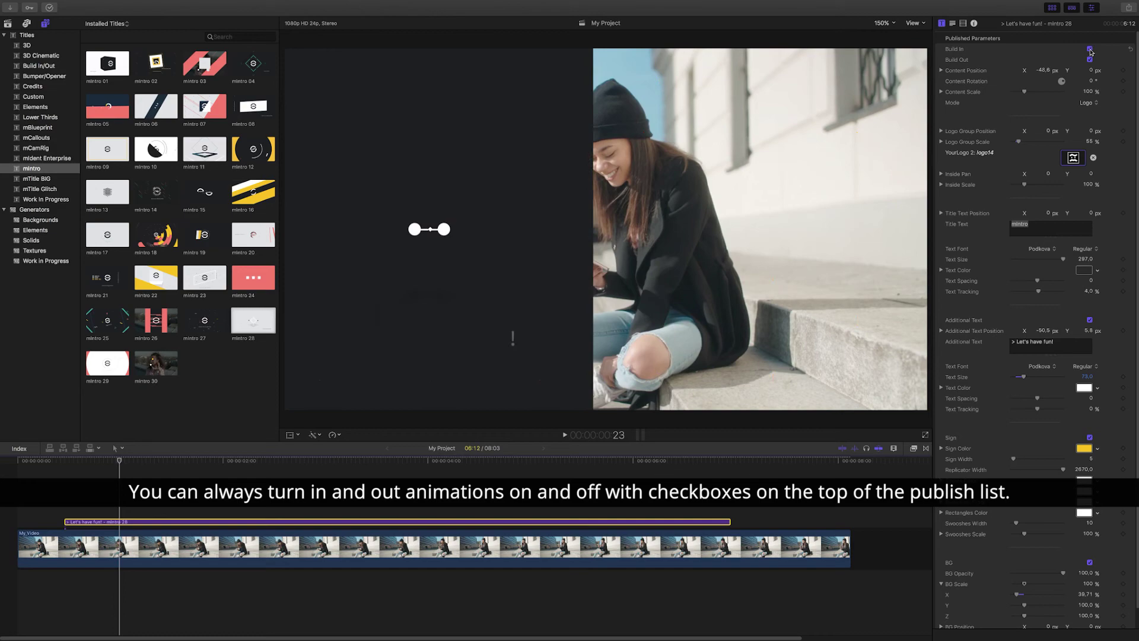